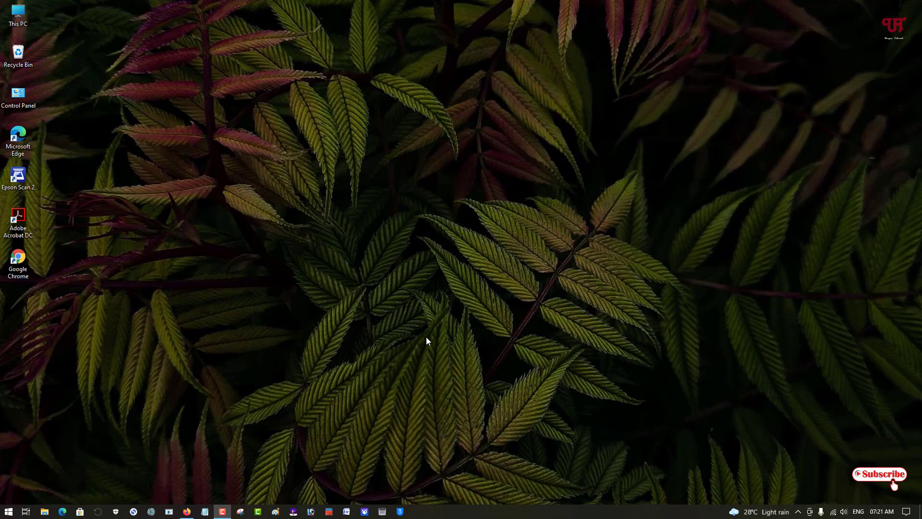
Step: From YouTube in Firefox, go to YouTube Studio through the profile account menu
{"action": "left_click", "coordinate": [186, 511]}
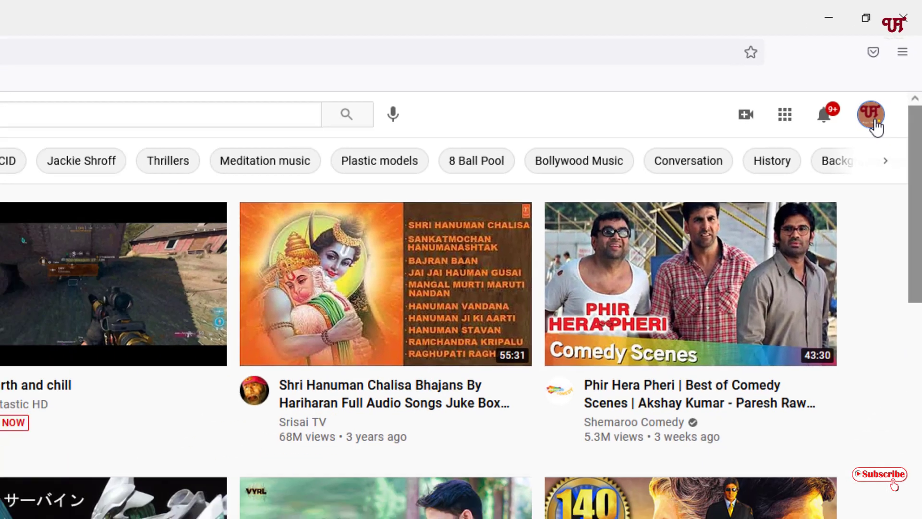
{"action": "left_click", "coordinate": [873, 115]}
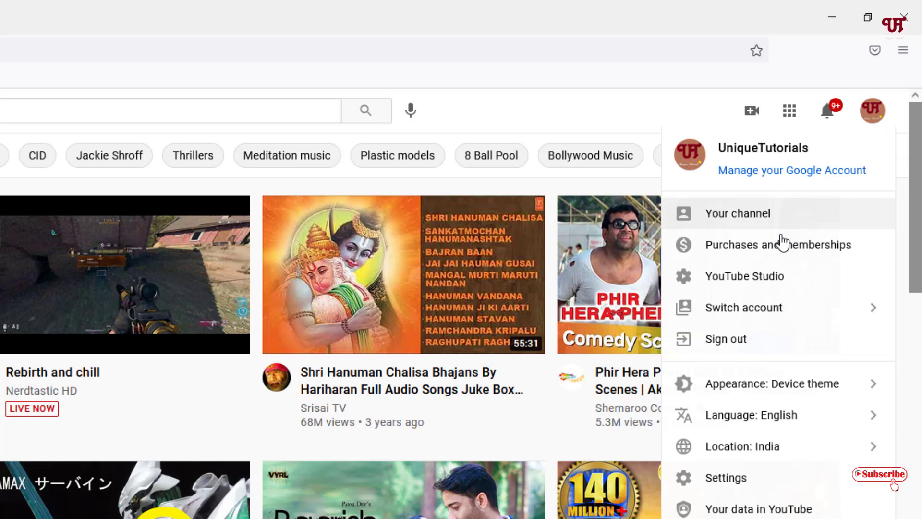
{"action": "left_click", "coordinate": [767, 285]}
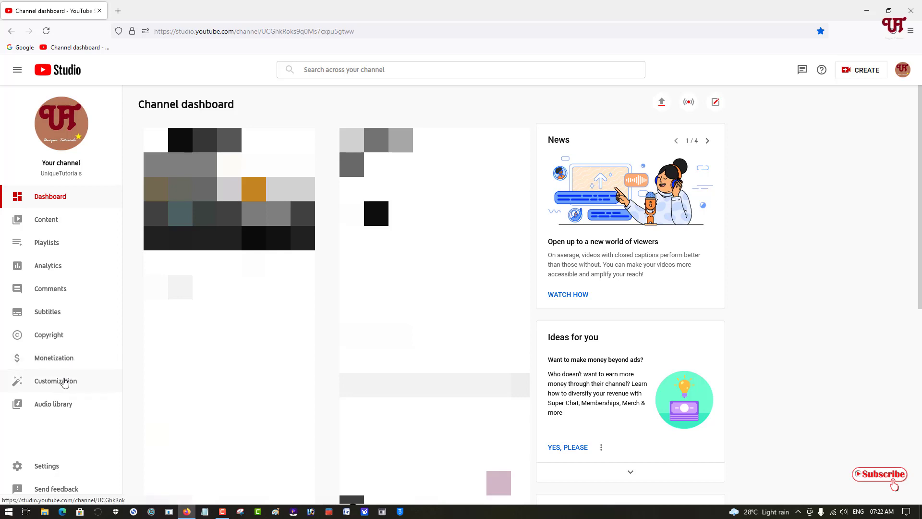
Step: Open Customization to show the Layout tab with the current trailer and featured video
{"action": "left_click", "coordinate": [64, 381]}
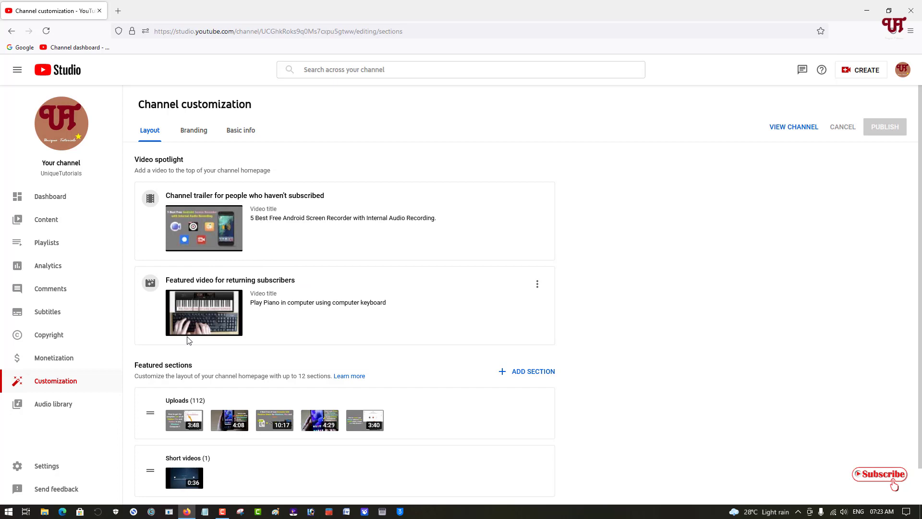
Step: Choose Change video from the channel trailer card's options menu
{"action": "mouse_move", "coordinate": [344, 221]}
{"action": "left_click", "coordinate": [537, 202]}
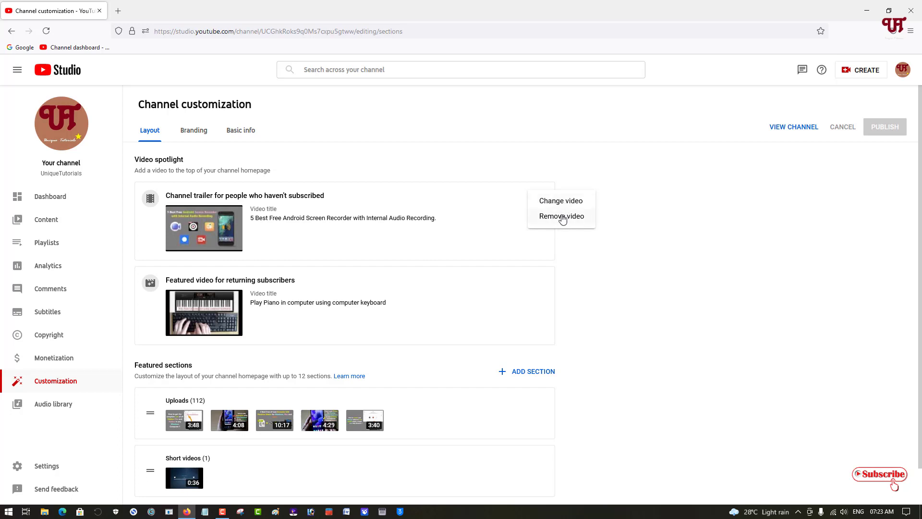
{"action": "left_click", "coordinate": [563, 204]}
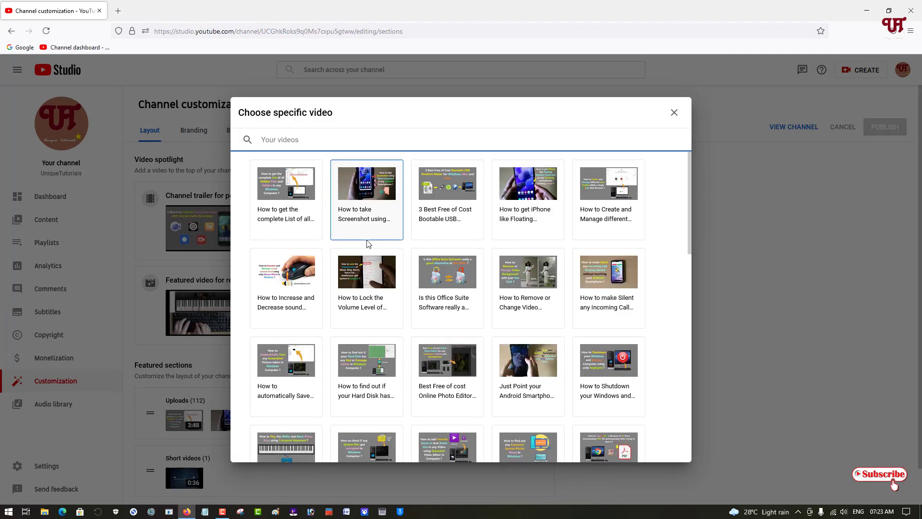
{"action": "scroll", "coordinate": [367, 244], "scroll_direction": "down", "scroll_amount": 2}
{"action": "scroll", "coordinate": [367, 244], "scroll_direction": "down", "scroll_amount": 4}
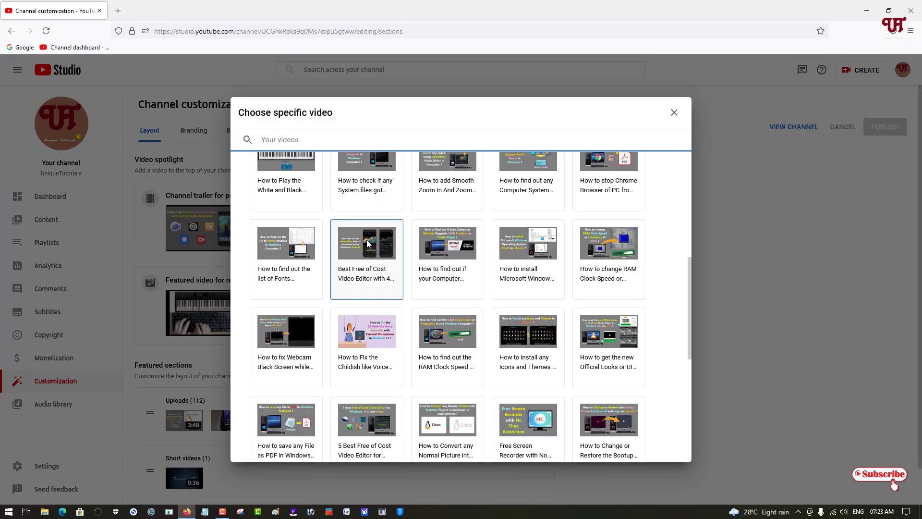
{"action": "scroll", "coordinate": [367, 244], "scroll_direction": "down", "scroll_amount": 4}
{"action": "scroll", "coordinate": [366, 243], "scroll_direction": "down", "scroll_amount": 2}
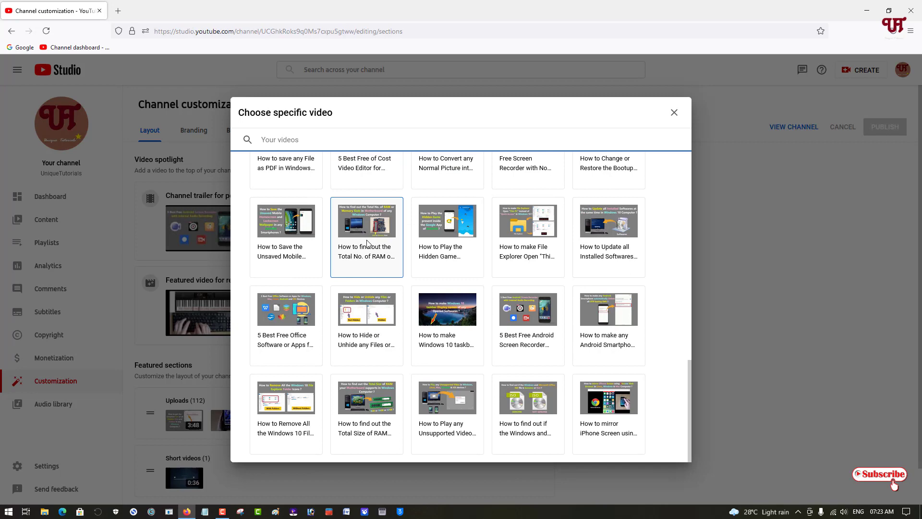
{"action": "scroll", "coordinate": [366, 243], "scroll_direction": "up", "scroll_amount": 3}
{"action": "scroll", "coordinate": [473, 319], "scroll_direction": "down", "scroll_amount": 3}
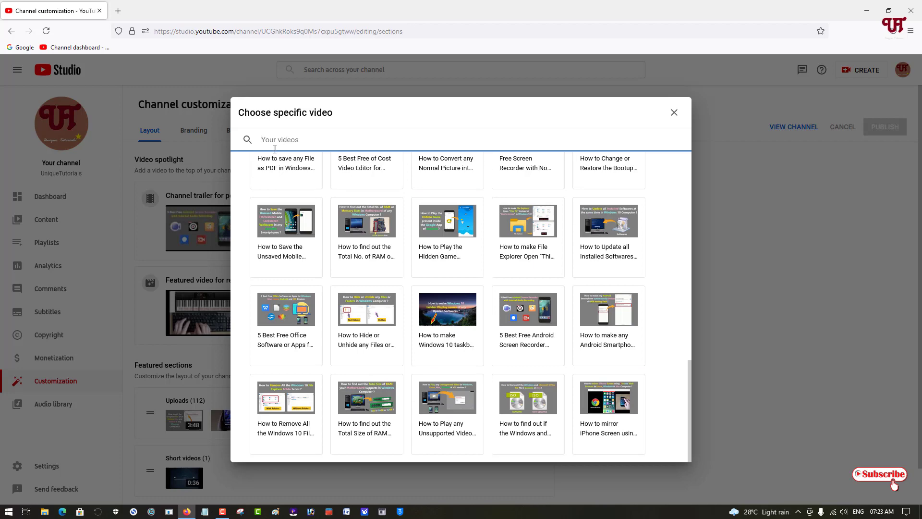
{"action": "type", "text": "rec"}
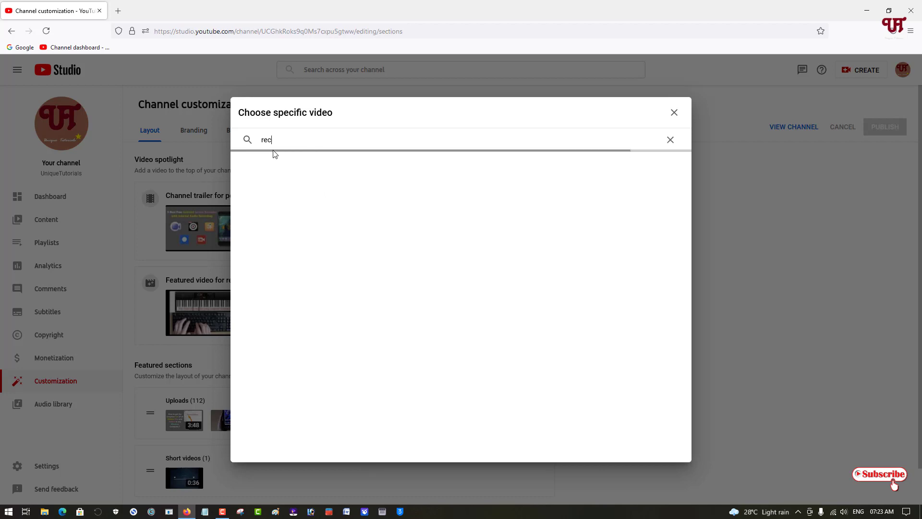
{"action": "type", "text": "order"}
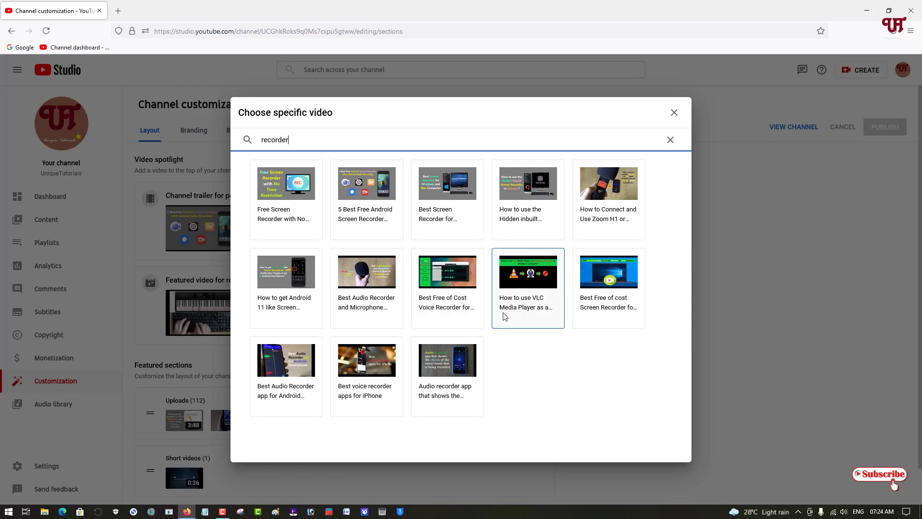
Step: Set 'Best Audio Recorder app for Android Smartphone' as the channel trailer and publish
{"action": "left_click", "coordinate": [296, 367]}
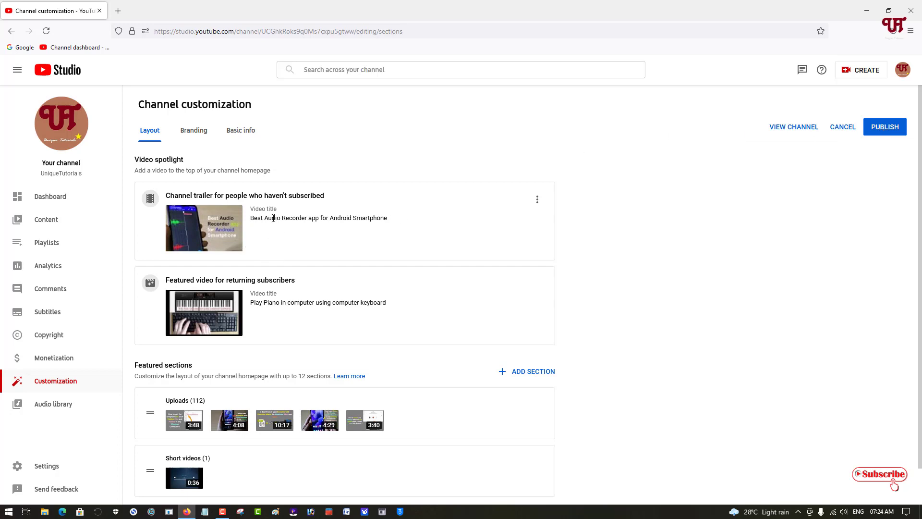
{"action": "left_click", "coordinate": [886, 130]}
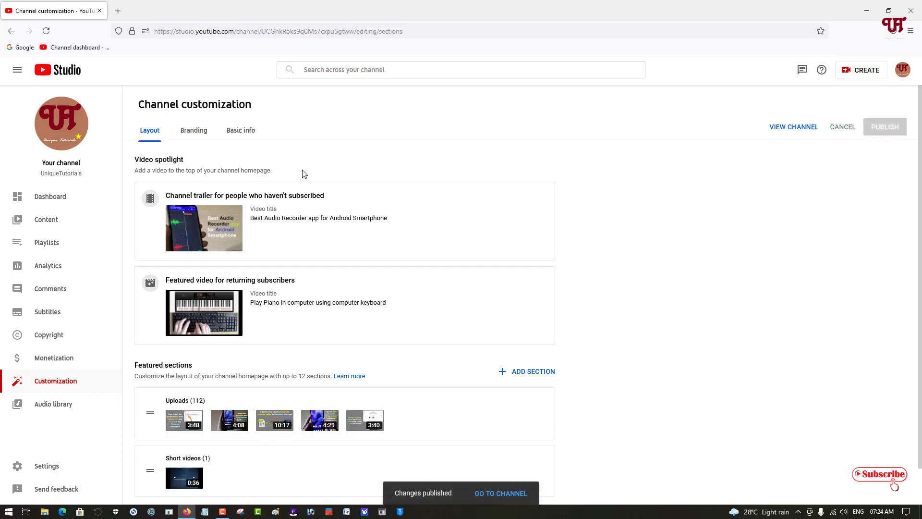
Step: Preview the public channel page in a new tab via VIEW CHANNEL
{"action": "left_click", "coordinate": [789, 128]}
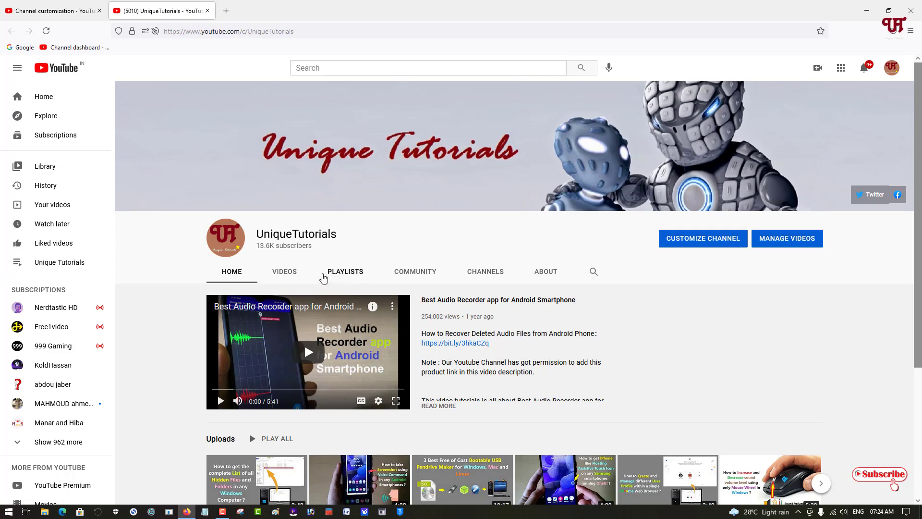
{"action": "mouse_move", "coordinate": [461, 144]}
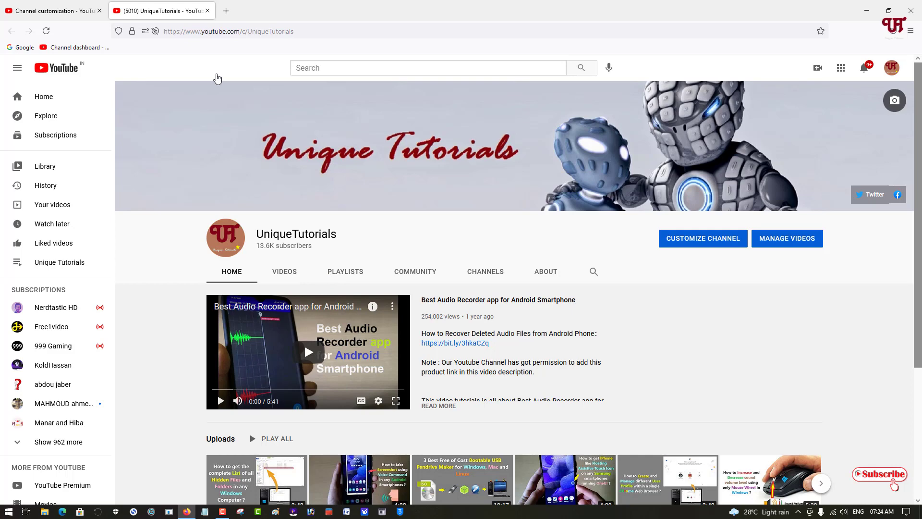
Step: Switch back to the Channel customization browser tab in YouTube Studio
{"action": "left_click", "coordinate": [59, 10]}
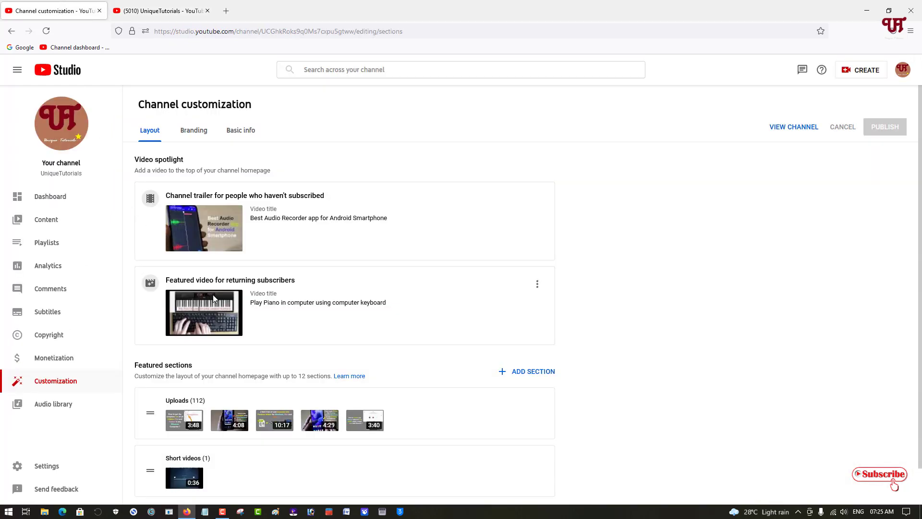